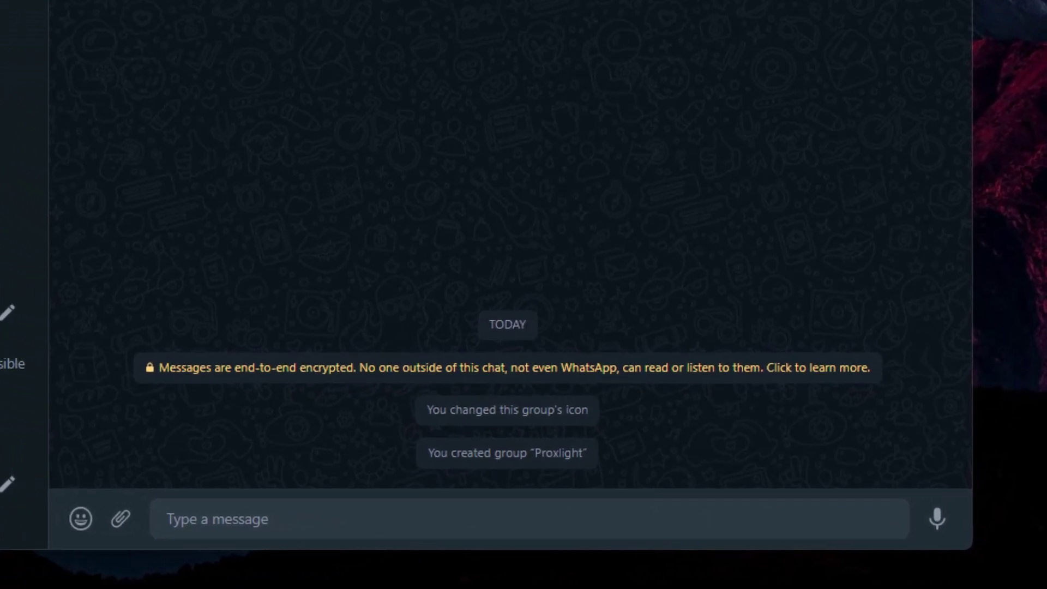
pyautogui.write('Hi, everyone, 😁')
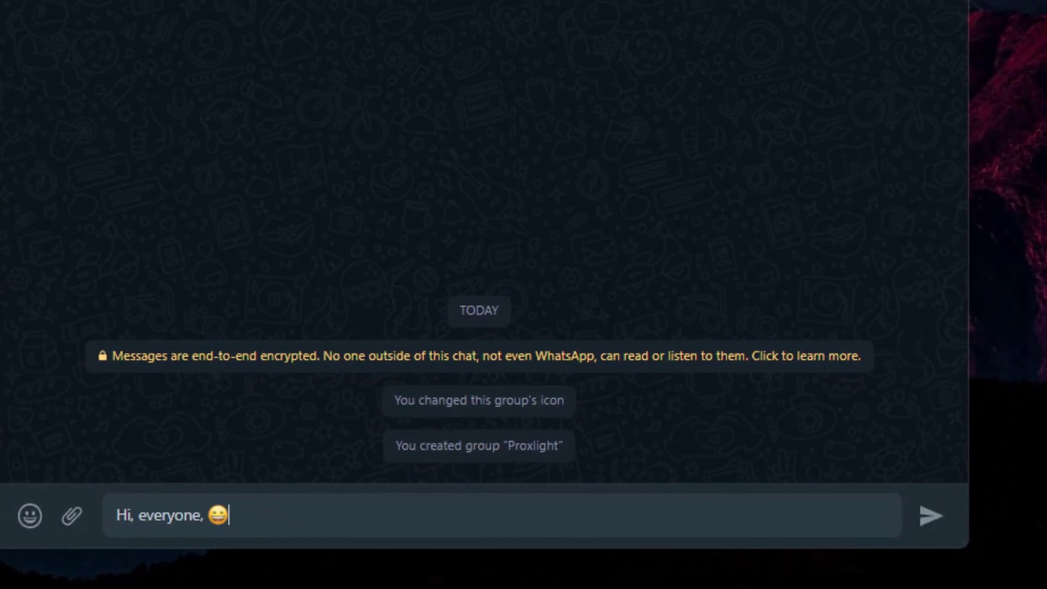
# Step: Send the typed greeting 'Hi, everyone, 😁' to the Proxlight group chat
pyautogui.press('Return')
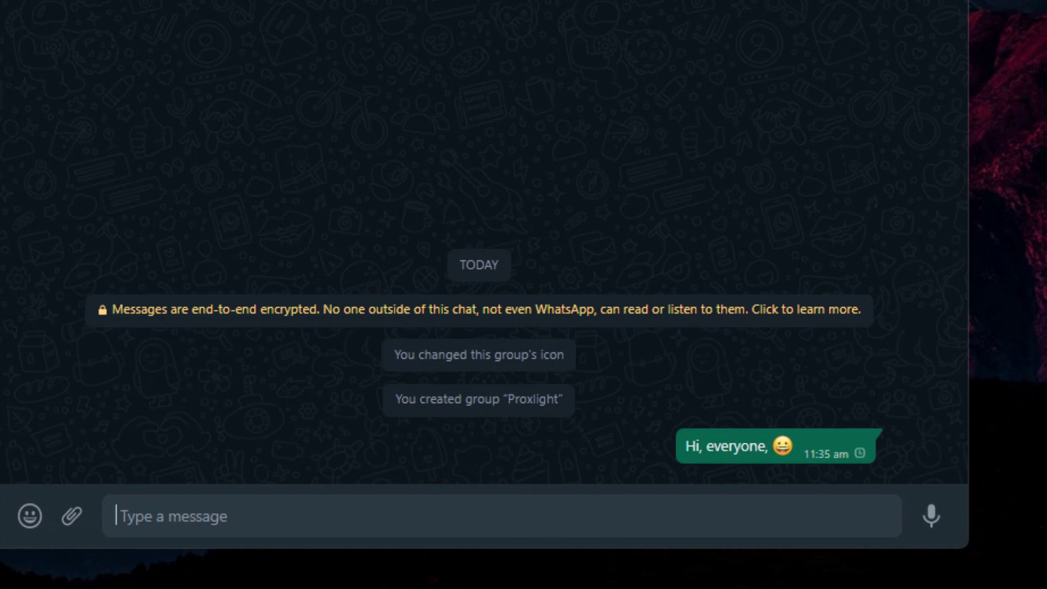